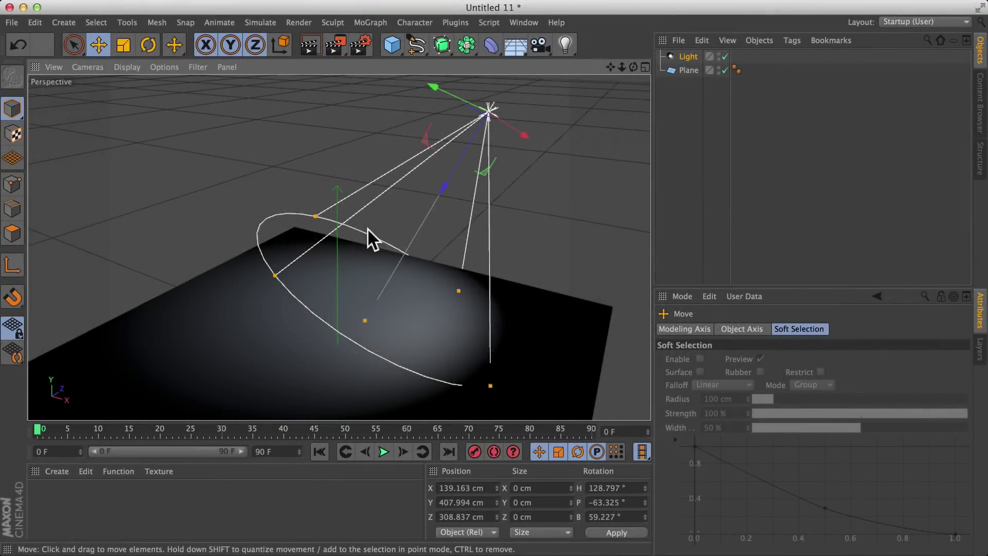
Step: Change the selected Light's General Type from Spot to IES, removing its cone
{"action": "left_click_drag", "start_coordinate": [403, 205], "coordinate": [359, 305], "text": "alt"}
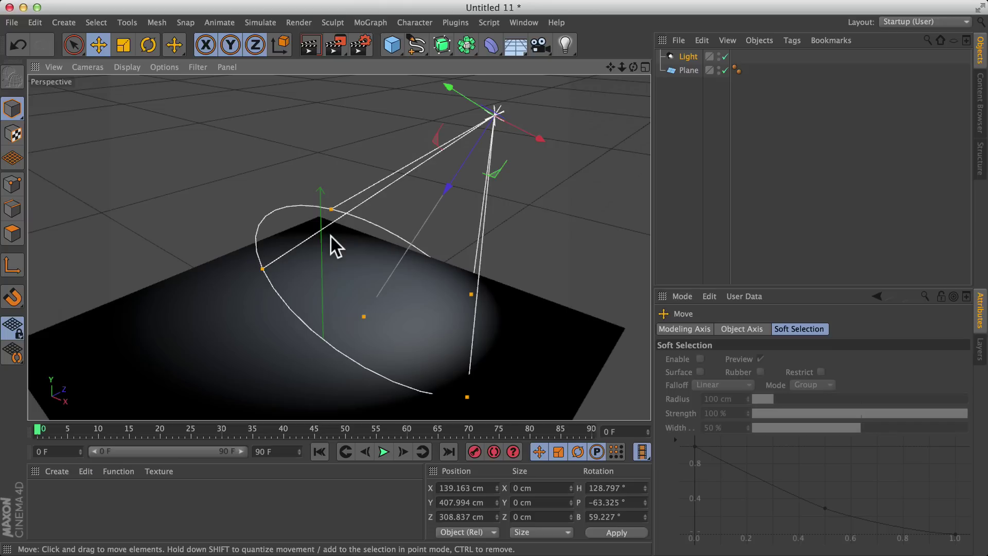
{"action": "left_click", "coordinate": [688, 58]}
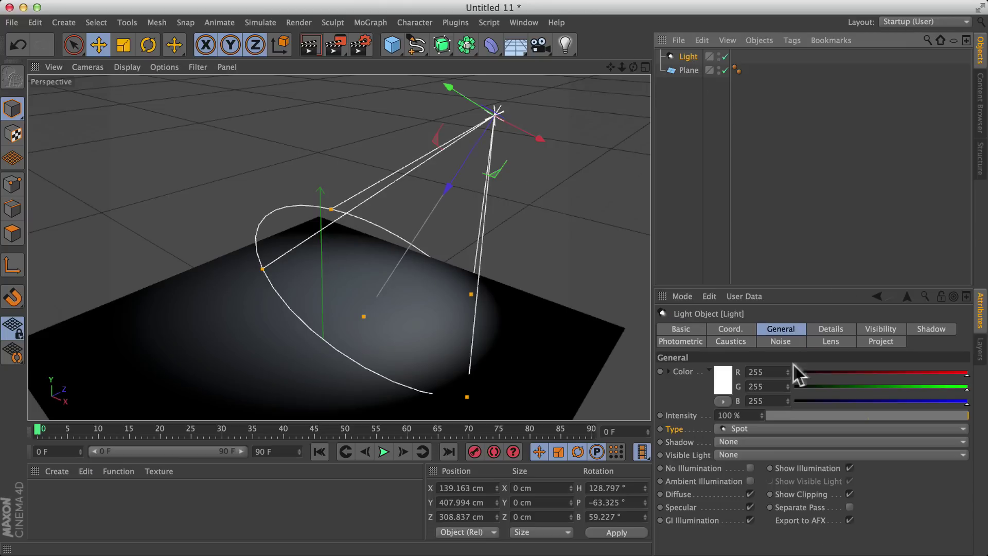
{"action": "left_click", "coordinate": [762, 428]}
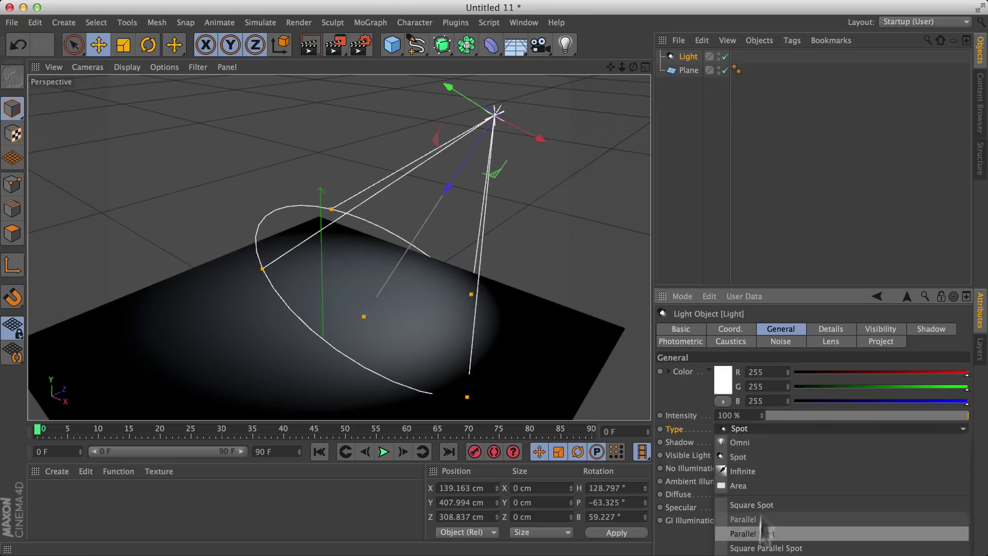
{"action": "left_click", "coordinate": [756, 248]}
{"action": "left_click_drag", "start_coordinate": [772, 286], "coordinate": [772, 239]}
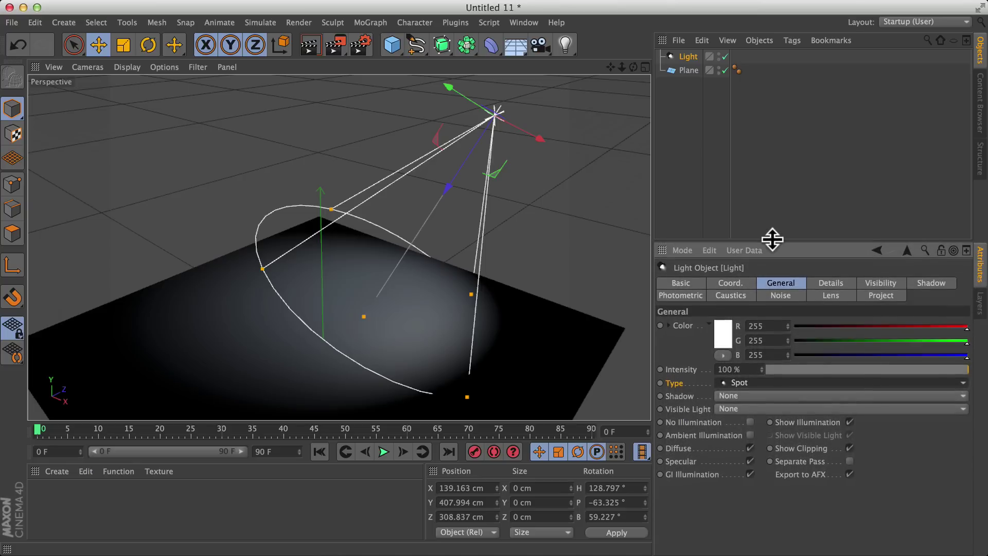
{"action": "left_click", "coordinate": [747, 382]}
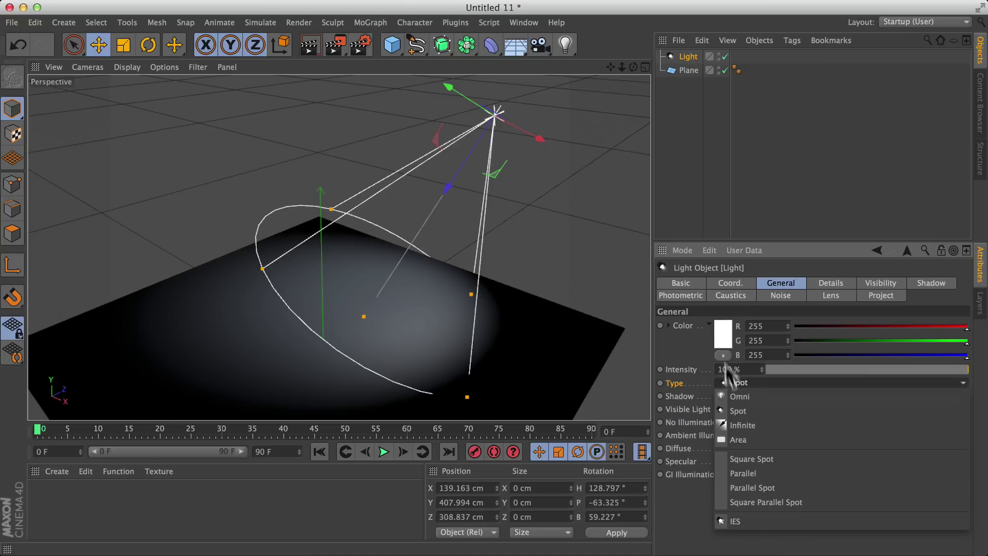
{"action": "left_click", "coordinate": [754, 520]}
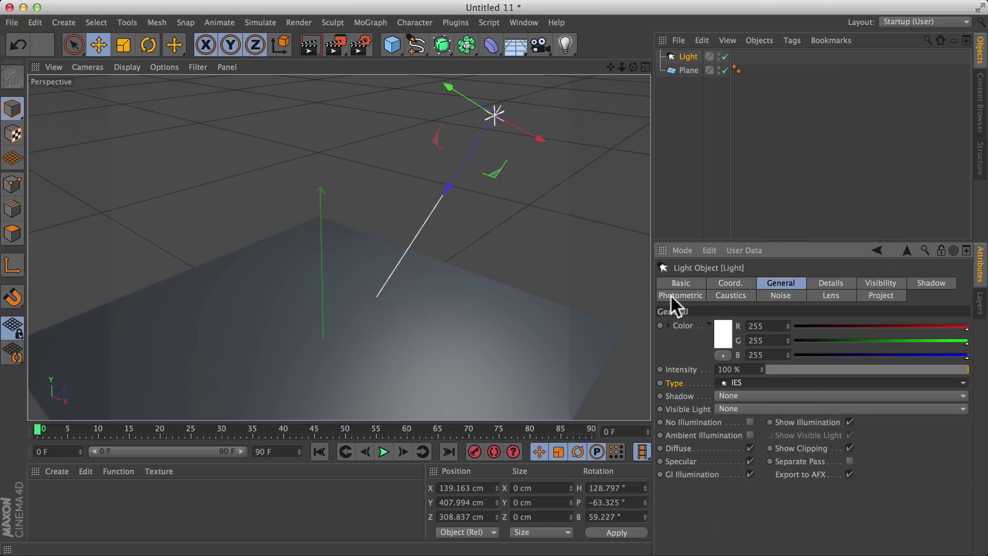
Step: Show the Light's Photometric settings and focus the still-empty Filename field
{"action": "left_click", "coordinate": [688, 295]}
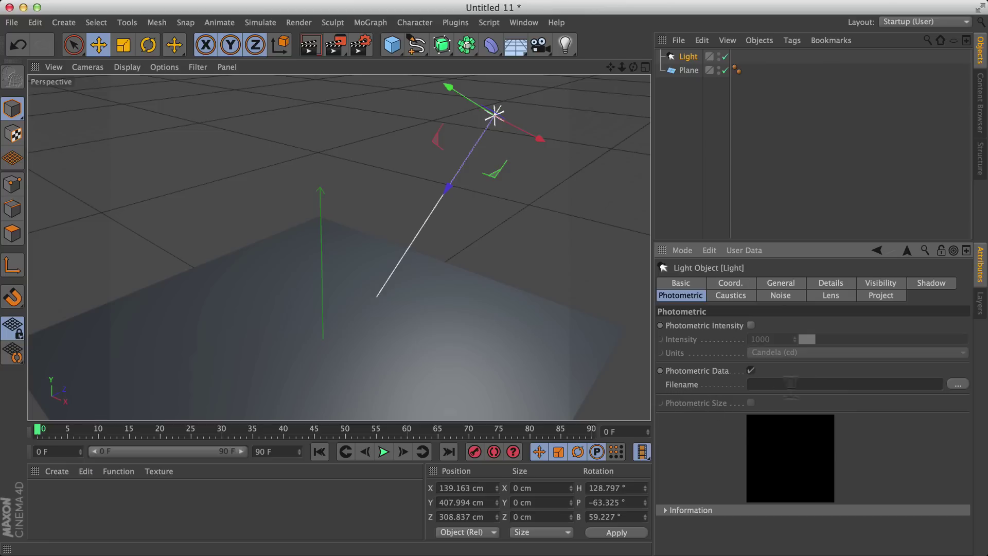
{"action": "left_click", "coordinate": [835, 385]}
{"action": "mouse_move", "coordinate": [215, 546]}
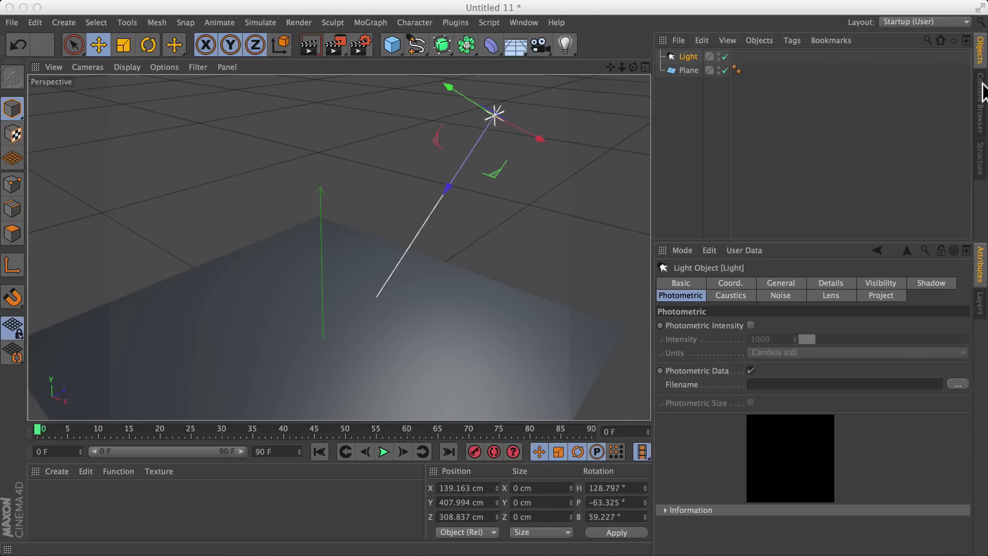
Step: Browse the Content Browser to Macintosh HD > Users > home > Desktop > Interiors > tex with large thumbnails
{"action": "left_click", "coordinate": [980, 101]}
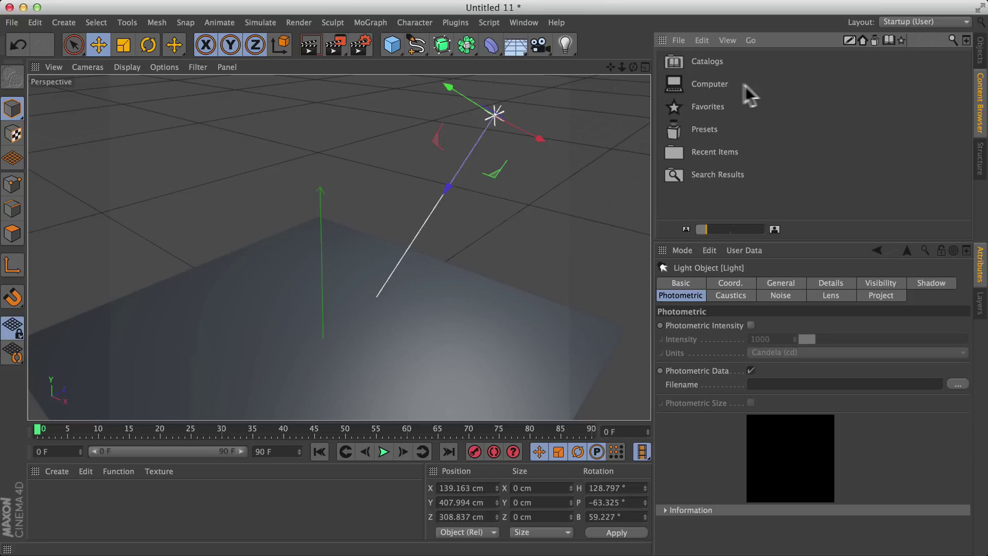
{"action": "double_click", "coordinate": [713, 84]}
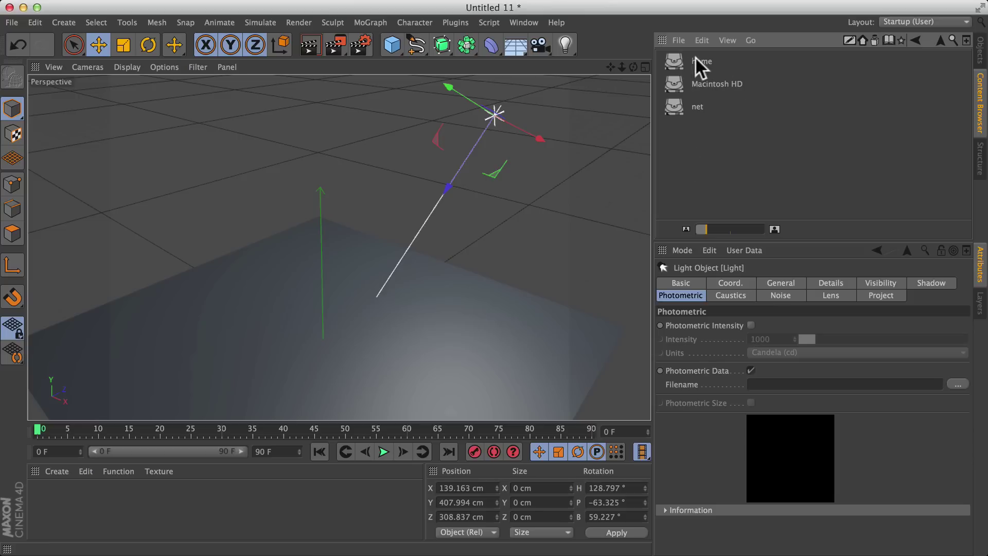
{"action": "double_click", "coordinate": [718, 84]}
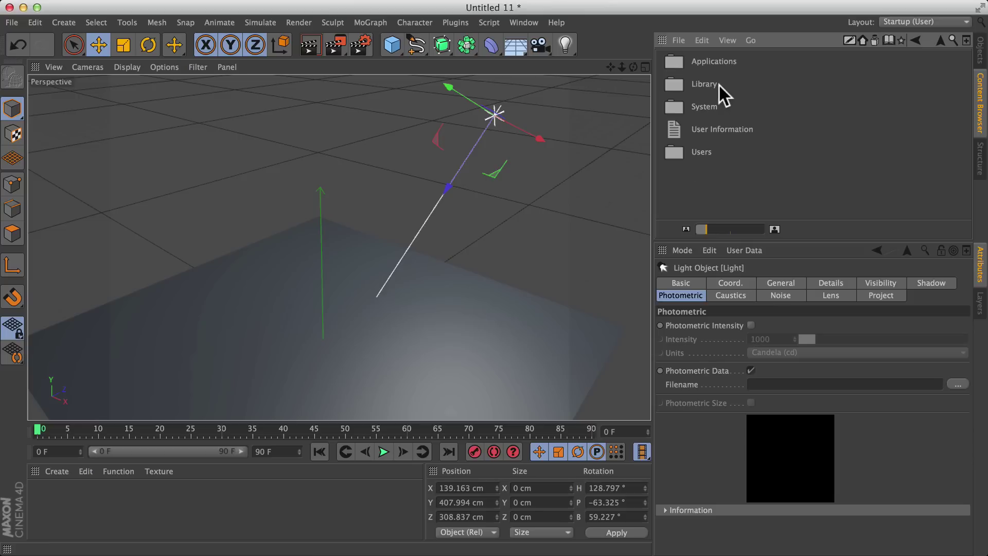
{"action": "double_click", "coordinate": [703, 152]}
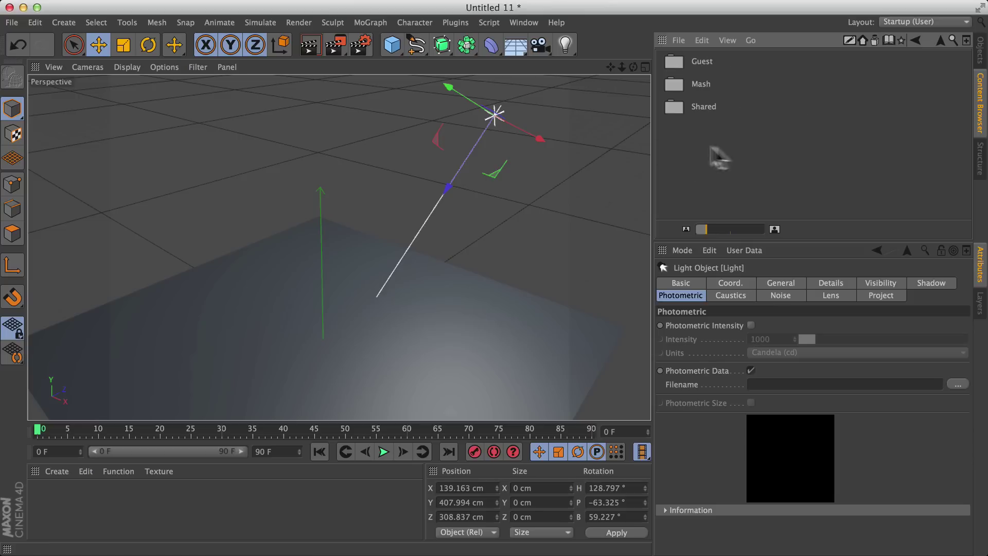
{"action": "double_click", "coordinate": [709, 82]}
{"action": "double_click", "coordinate": [702, 107]}
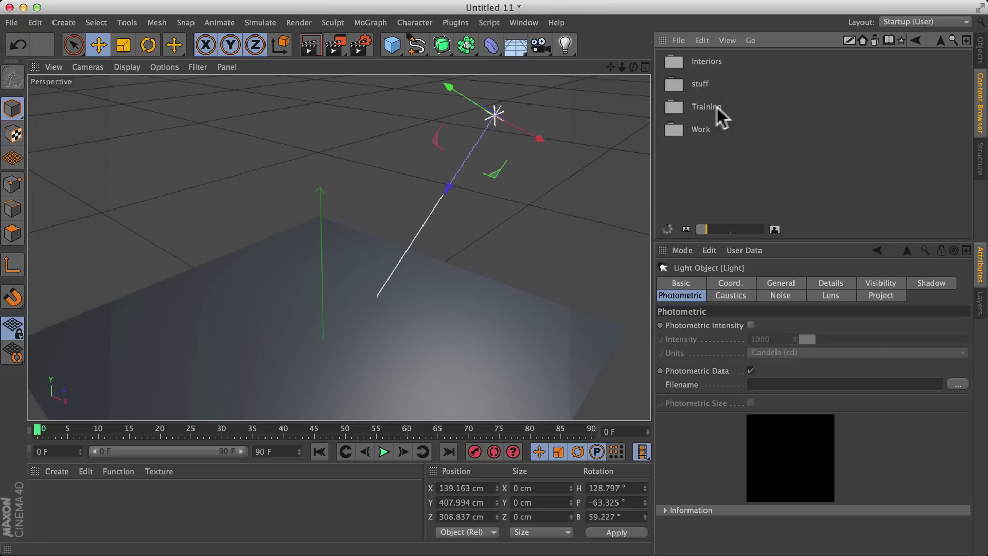
{"action": "double_click", "coordinate": [713, 62]}
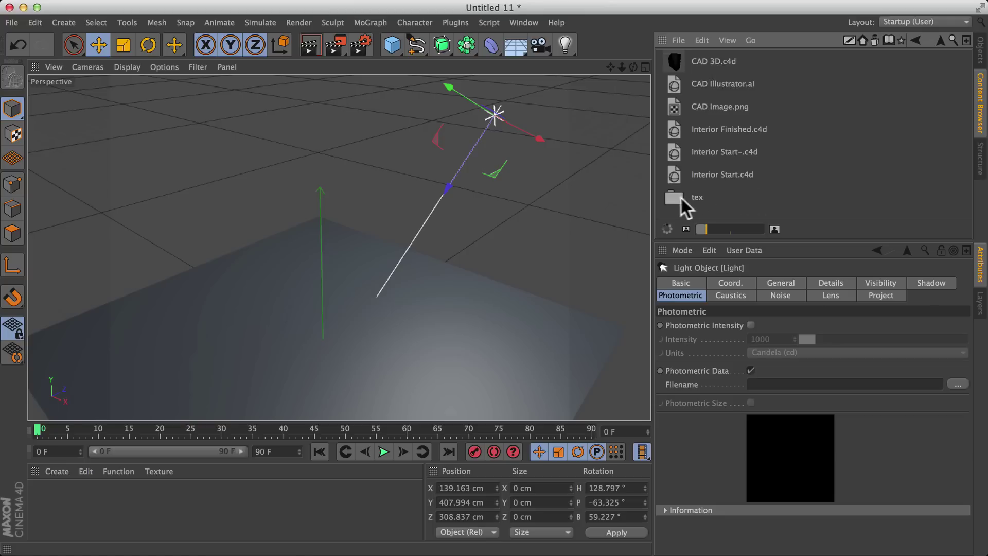
{"action": "double_click", "coordinate": [696, 198]}
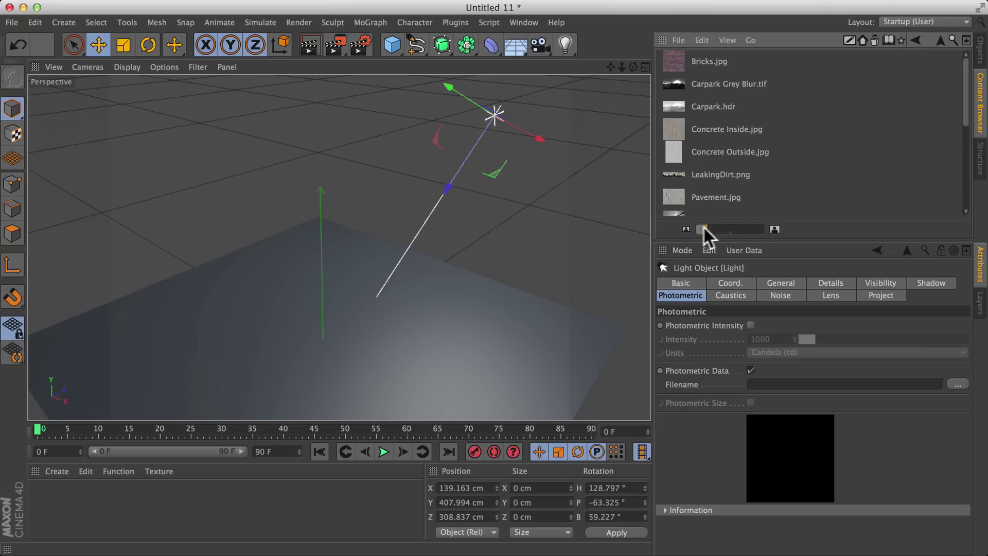
{"action": "left_click_drag", "start_coordinate": [707, 228], "coordinate": [764, 231]}
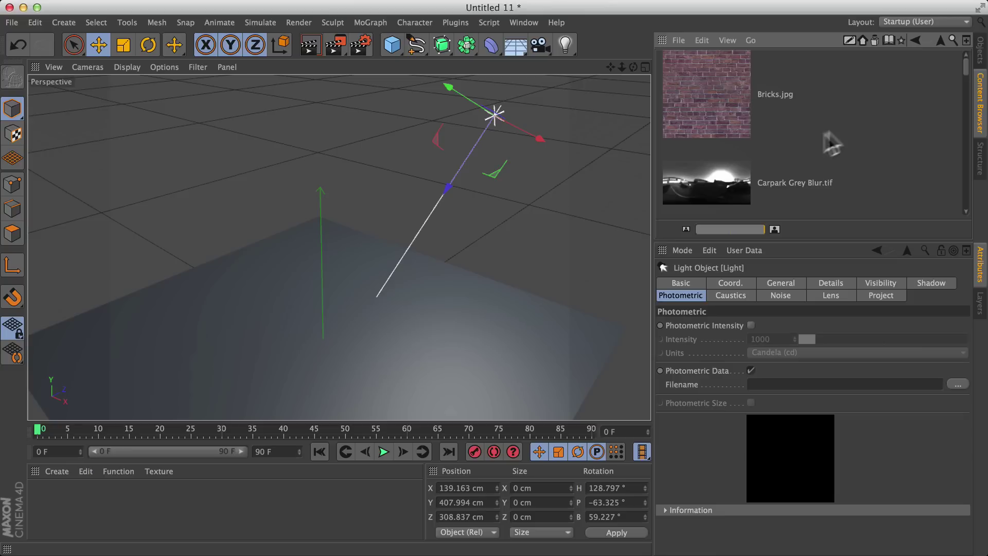
Step: Load Spot Light.ies into the Photometric Filename field, giving 8565.5 cd intensity
{"action": "left_click_drag", "start_coordinate": [966, 67], "coordinate": [966, 167]}
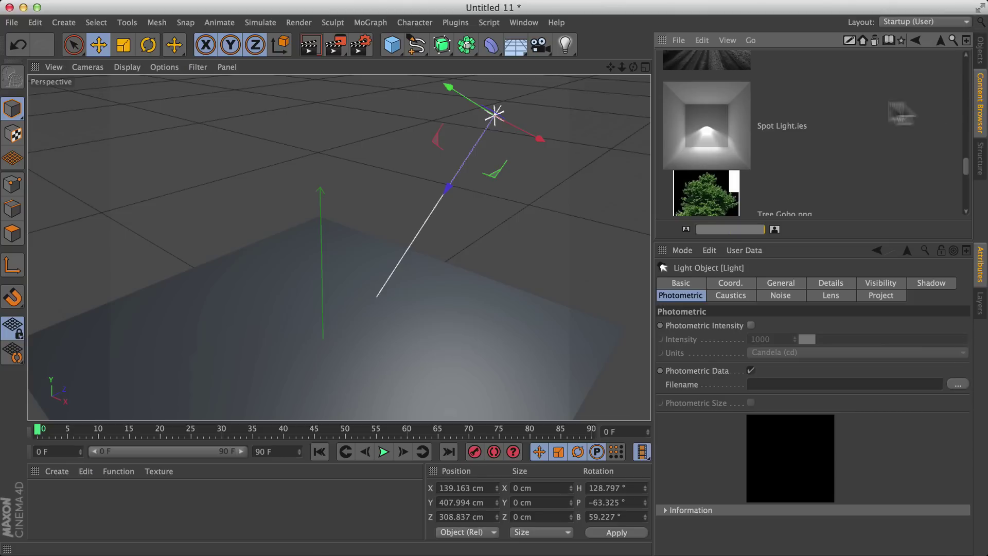
{"action": "left_click_drag", "start_coordinate": [900, 114], "coordinate": [757, 138]}
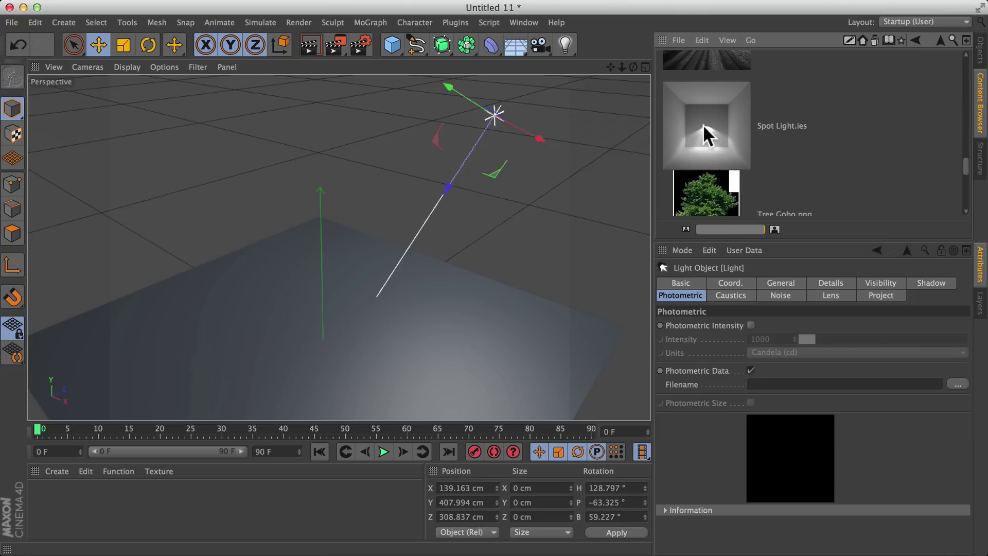
{"action": "left_click_drag", "start_coordinate": [708, 135], "coordinate": [763, 383]}
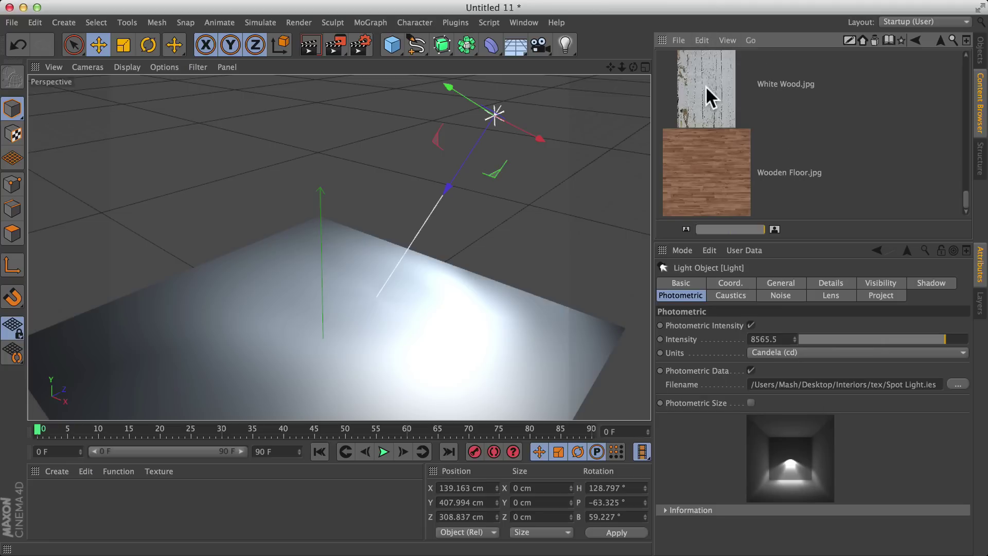
Step: Move and tilt the IES light to X −125.379, Y 500.833, Z 219.32 cm over the plane
{"action": "left_click", "coordinate": [981, 50]}
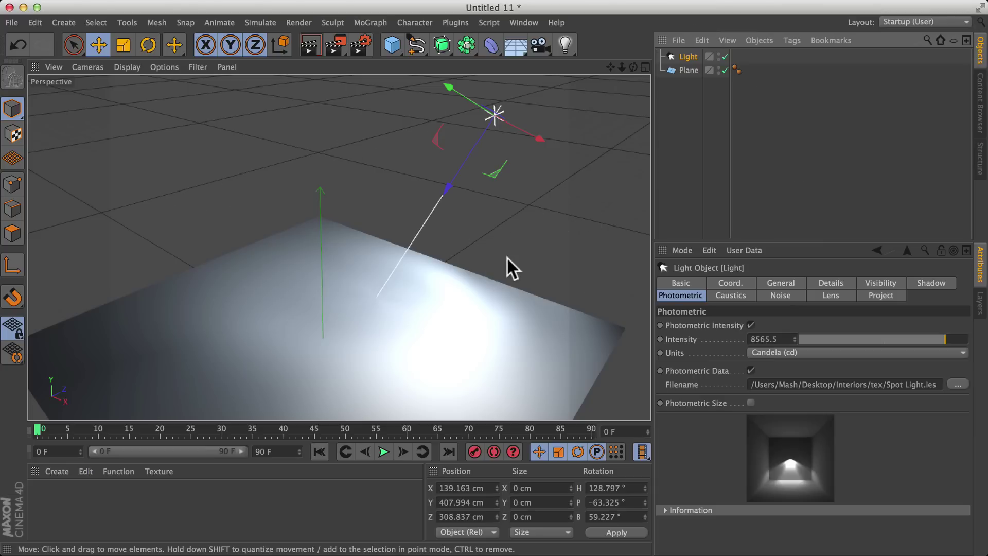
{"action": "left_click_drag", "start_coordinate": [449, 190], "coordinate": [371, 225]}
{"action": "key", "text": "r"}
{"action": "left_click_drag", "start_coordinate": [433, 156], "coordinate": [382, 172]}
{"action": "key", "text": "e"}
{"action": "left_click_drag", "start_coordinate": [470, 276], "coordinate": [355, 271]}
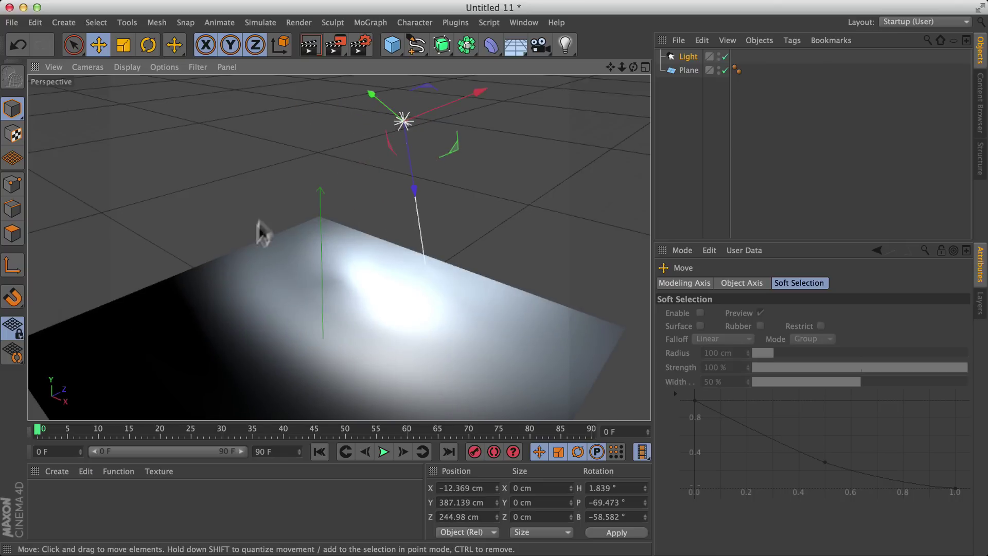
{"action": "left_click_drag", "start_coordinate": [498, 287], "coordinate": [441, 239], "text": "alt"}
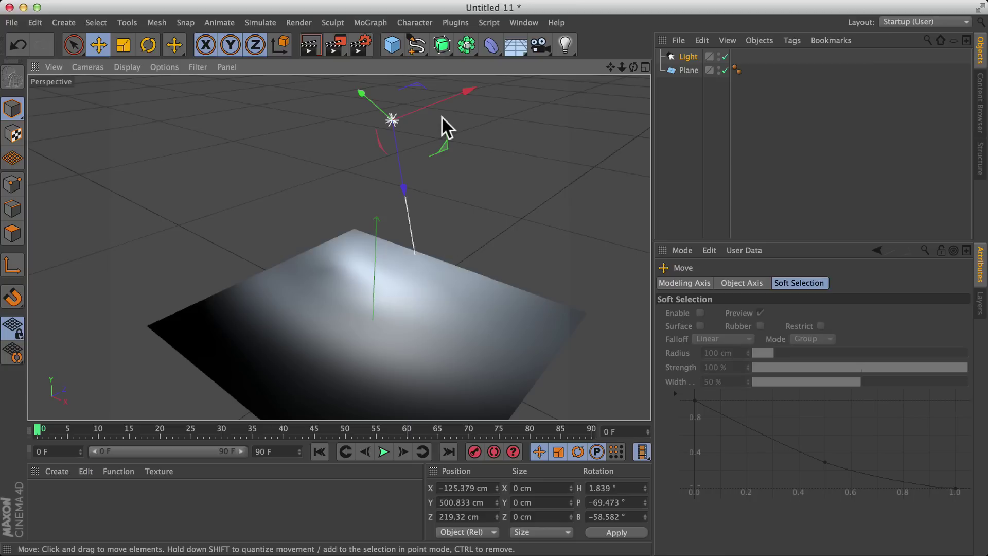
Step: With Light selected, switch the document to Interior Start-.c4d from the Window menu
{"action": "left_click", "coordinate": [682, 55]}
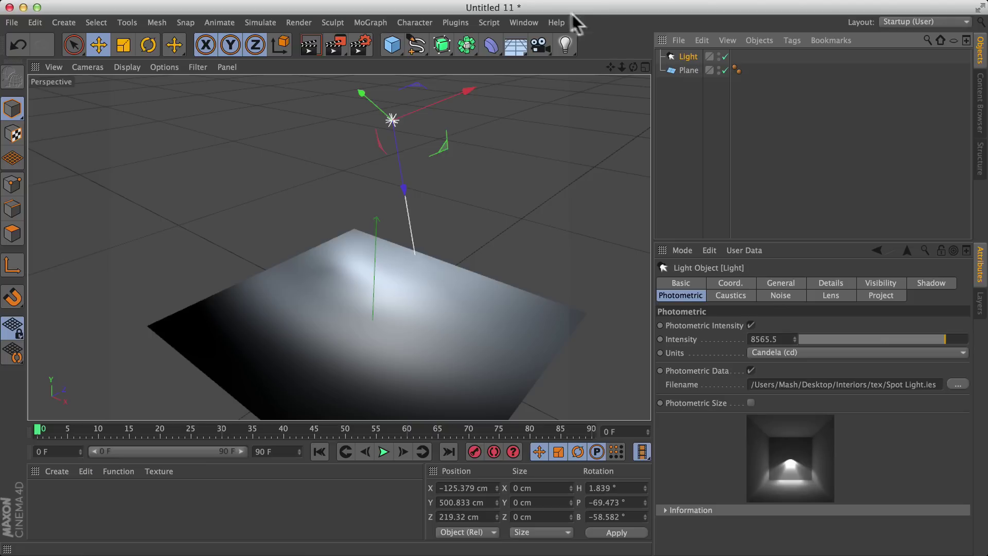
{"action": "left_click", "coordinate": [522, 22]}
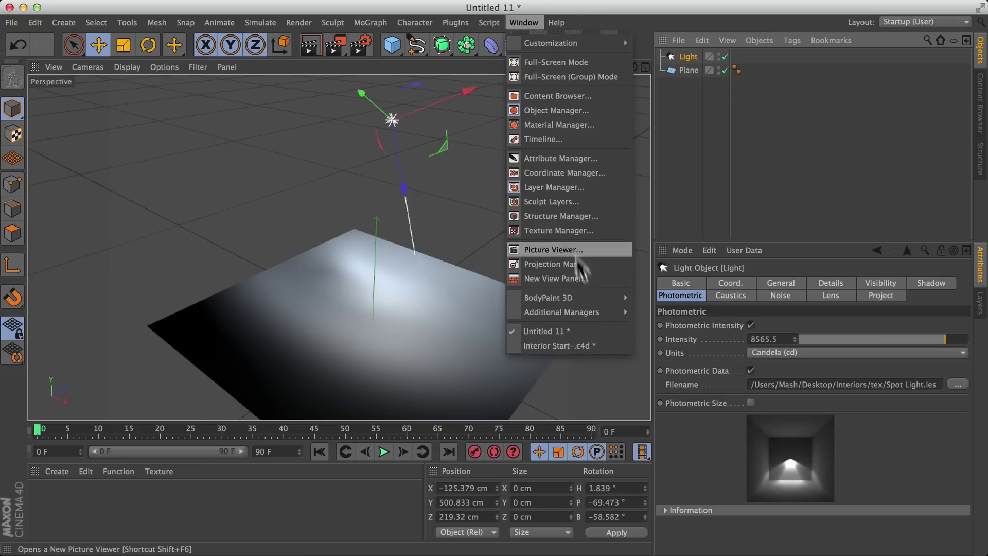
{"action": "left_click", "coordinate": [579, 344]}
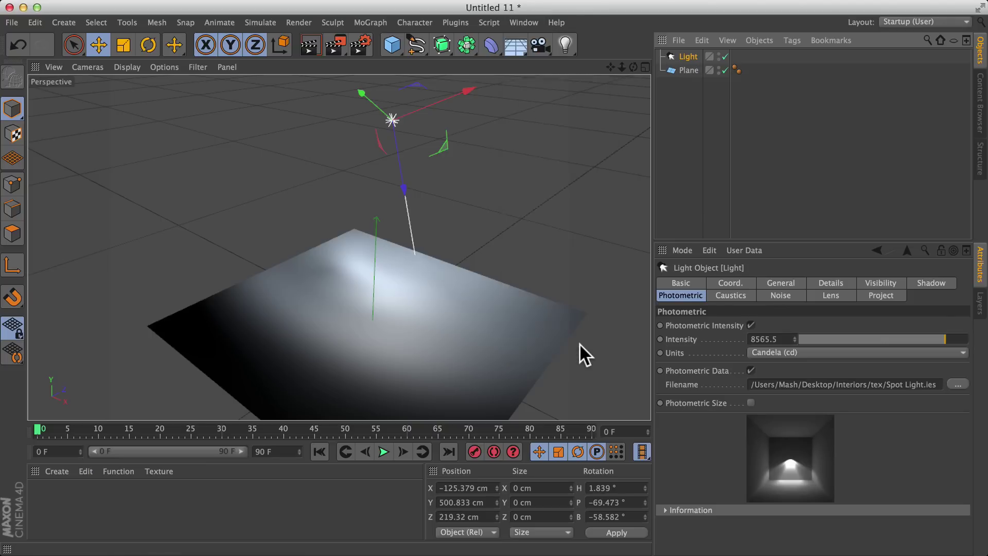